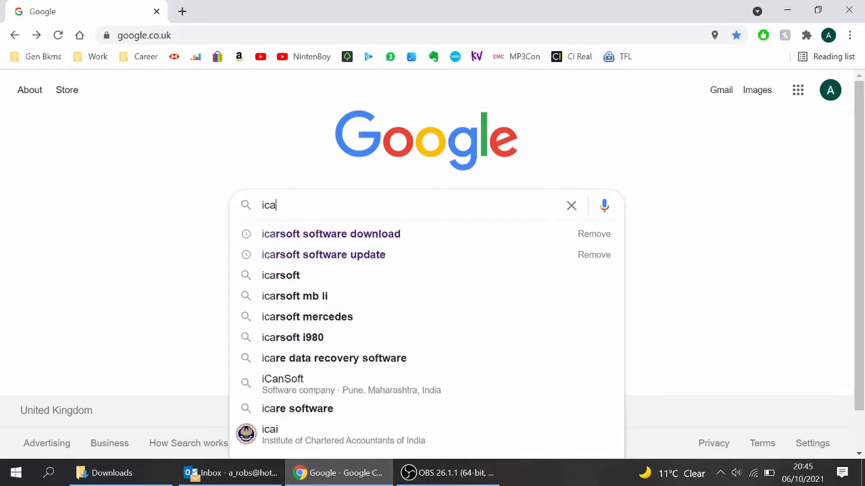
- Search Google for 'icarsoft software download' and scroll down to the iCarsoft Software Update result
text(soft)
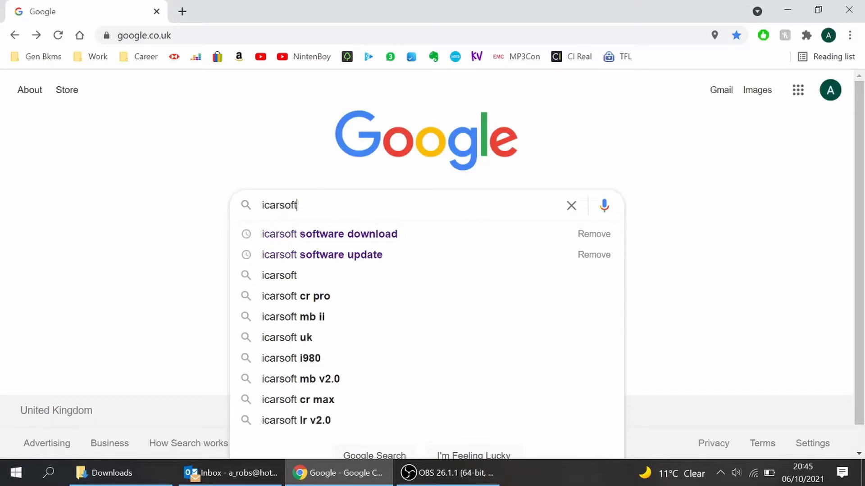
click(373, 239)
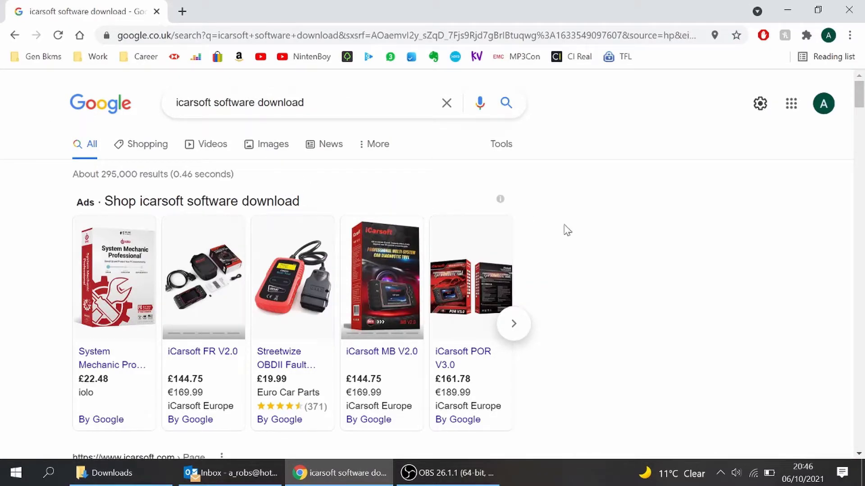
scroll(605, 213, down, 2)
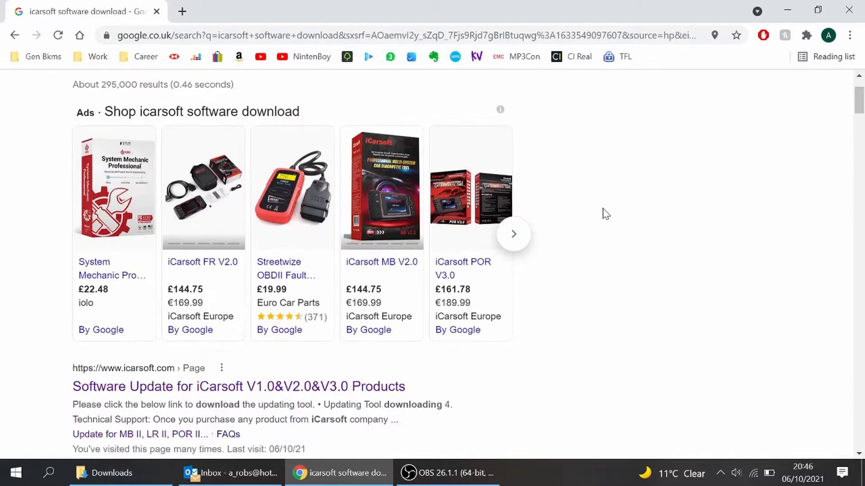
scroll(606, 214, down, 5)
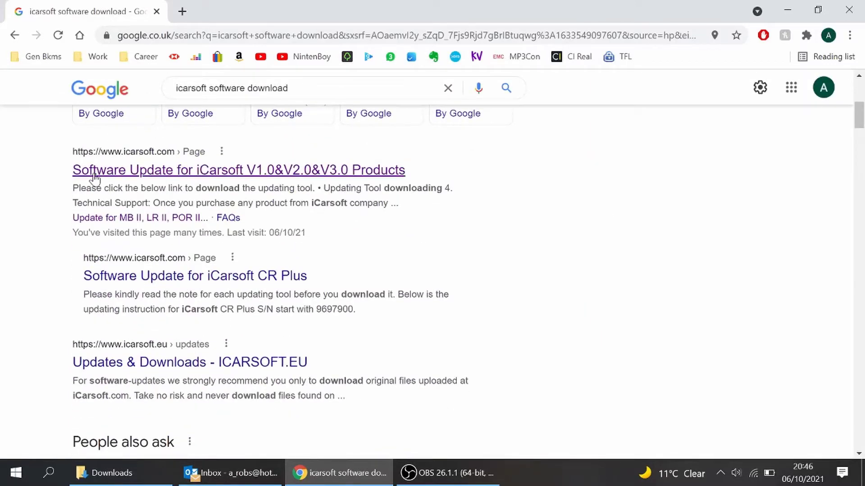
- Open the 'Software Update for iCarsoft V1.0&V2.0&V3.0 Products' result and its 1st Generation products page
click(225, 174)
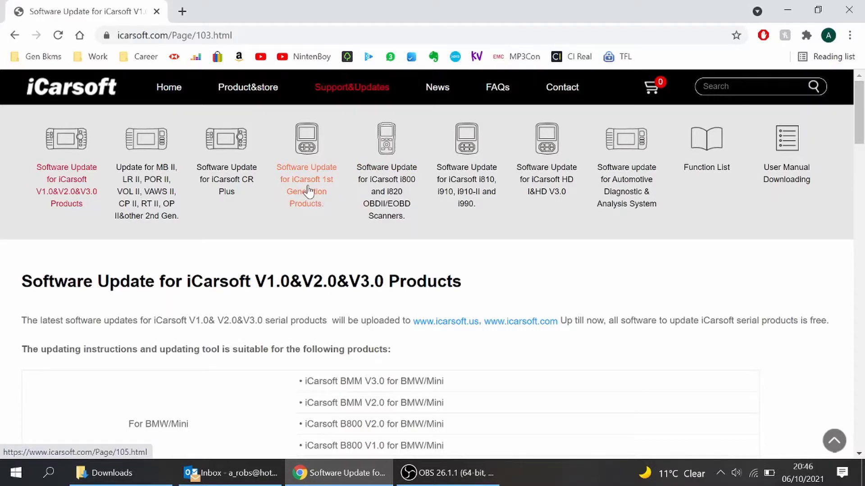
click(287, 206)
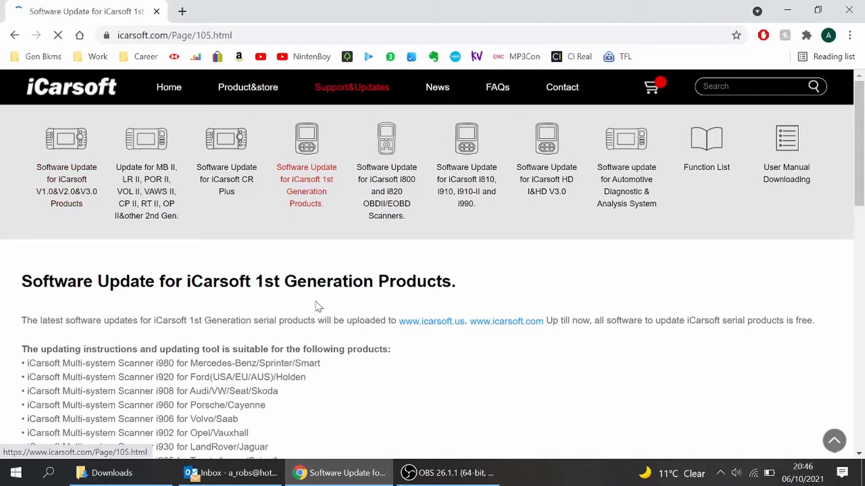
scroll(321, 344, down, 15)
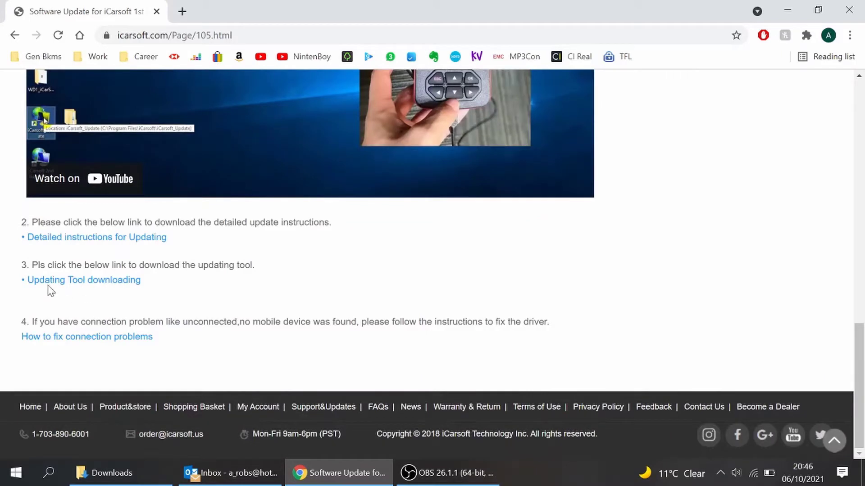
scroll(225, 252, up, 15)
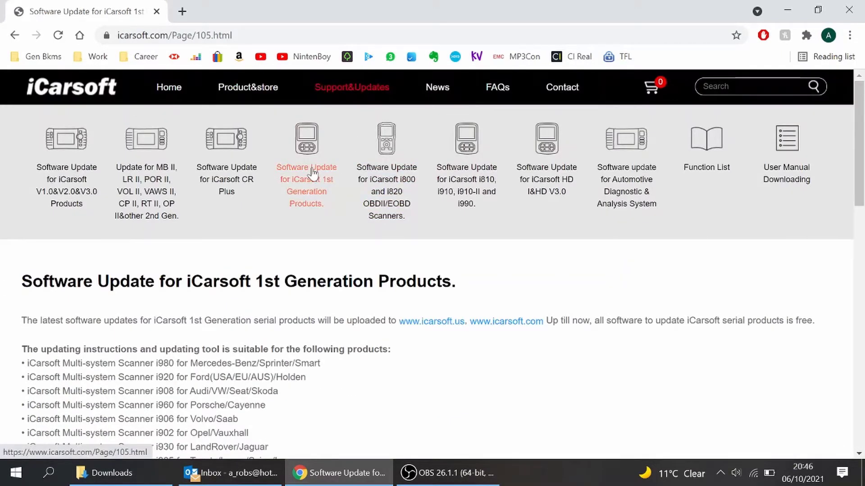
- Return to the V1.0&V2.0&V3.0 update page and download the Updating Tool zip from below the product table
click(66, 182)
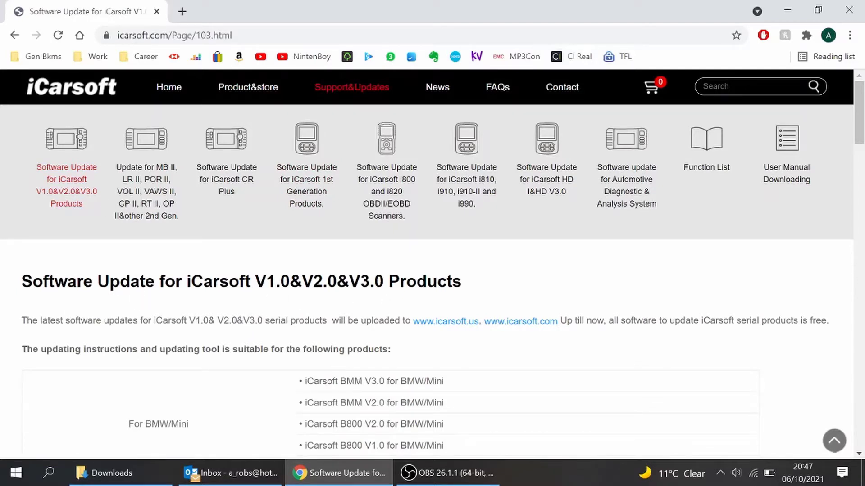
scroll(429, 303, down, 6)
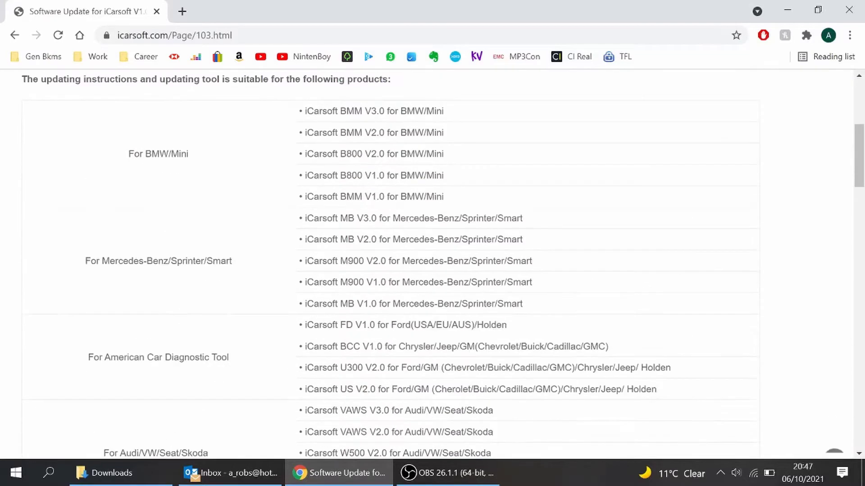
scroll(430, 304, down, 2)
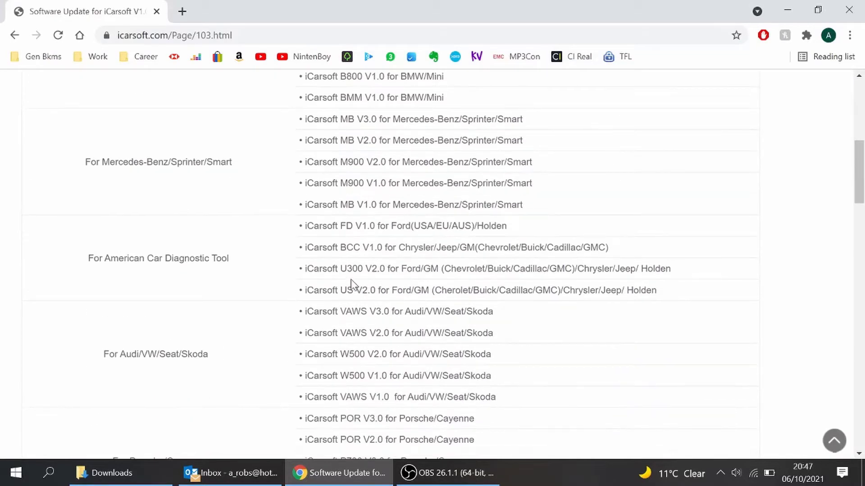
scroll(354, 286, down, 3)
scroll(433, 263, down, 12)
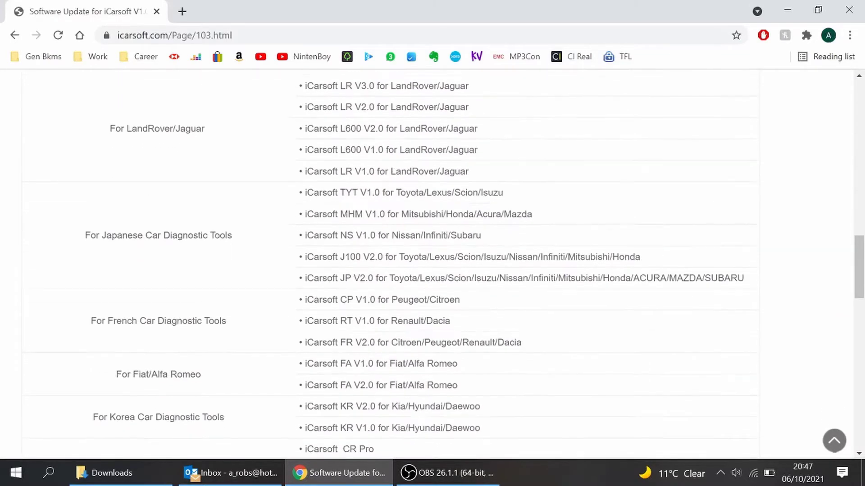
scroll(103, 290, down, 15)
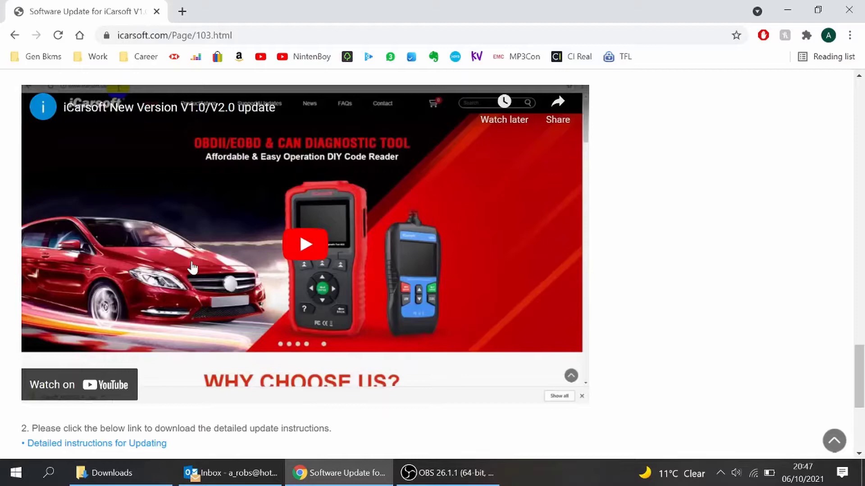
scroll(144, 249, down, 5)
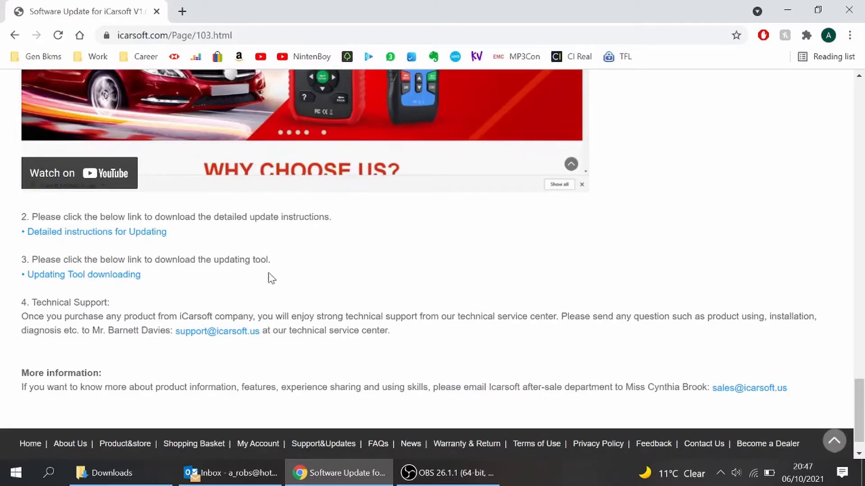
click(115, 279)
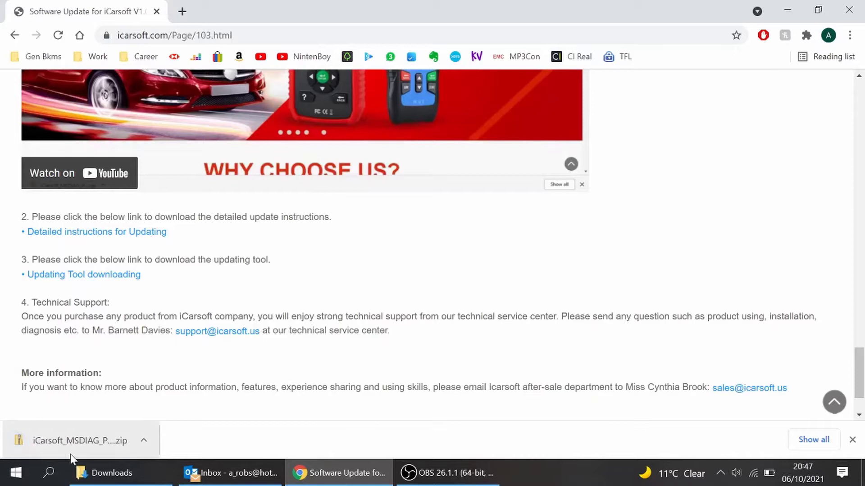
- Open the downloaded zip and launch the iCarsoft_MSDIAG_PCClientKits application inside it
click(91, 442)
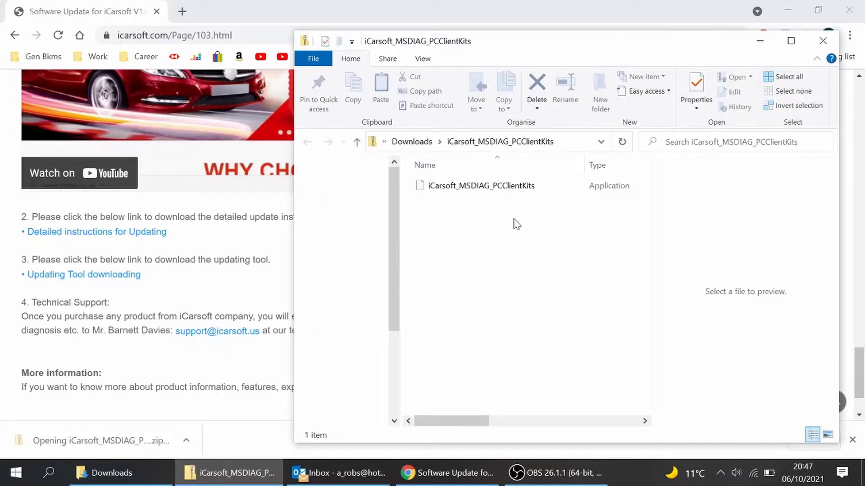
double_click(481, 190)
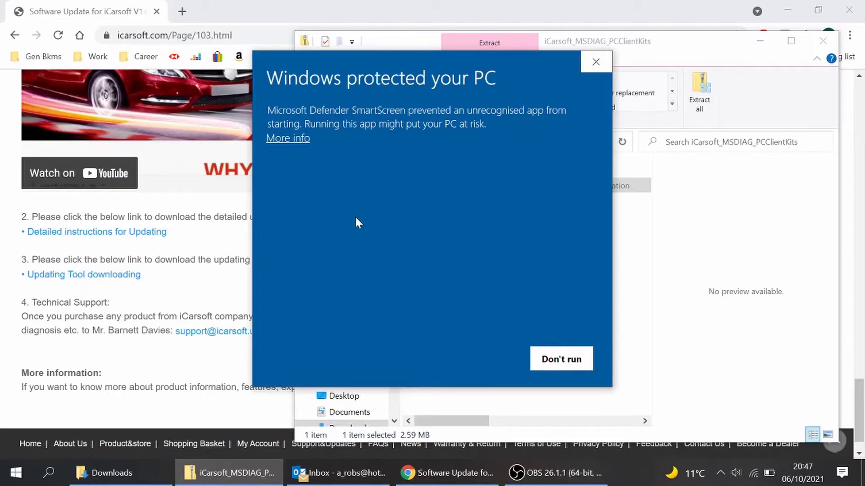
key(XF86AudioLowerVolume)
key(XF86AudioLowerVolume)
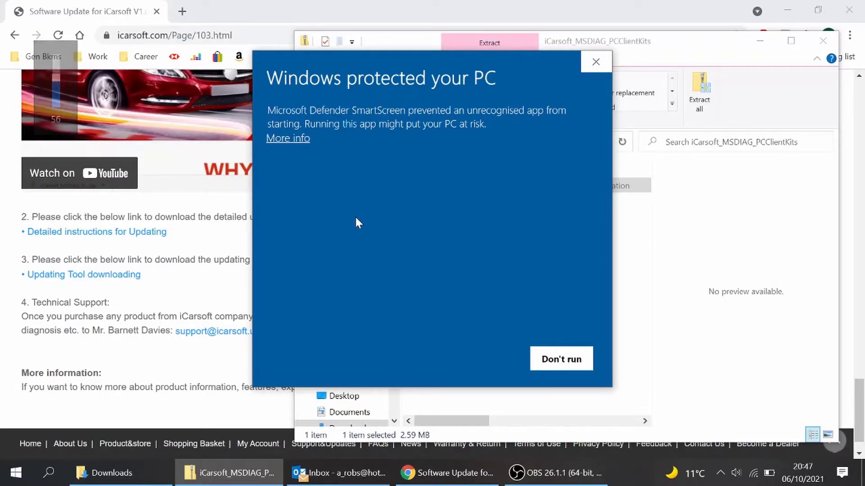
- Run the SmartScreen-blocked installer anyway and repair the existing iCarsoft_MSDIAG_PCClientKits installation to completion
click(292, 138)
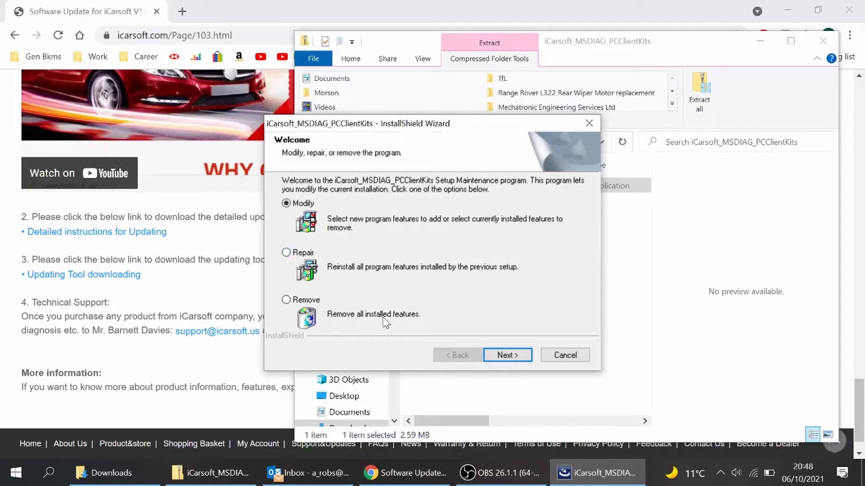
click(285, 254)
click(507, 356)
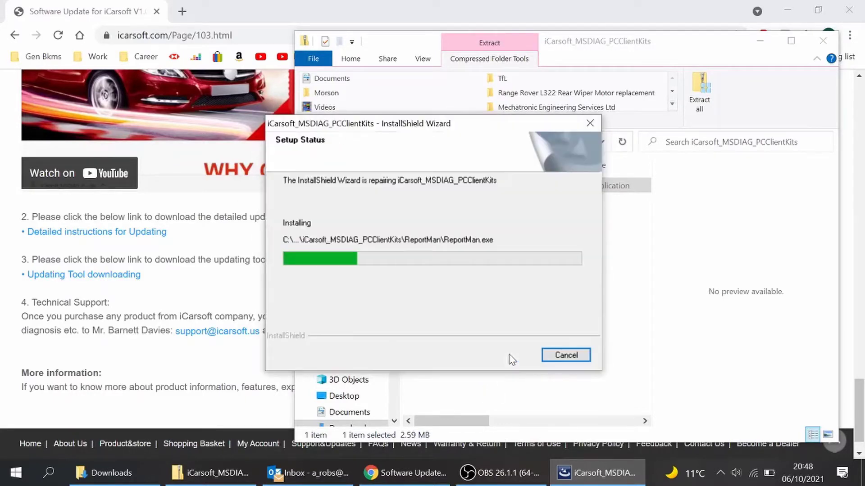
click(508, 355)
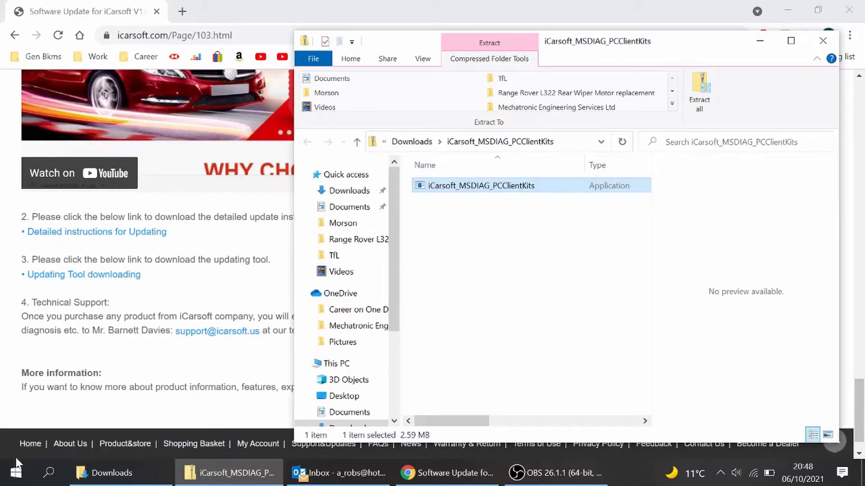
click(16, 472)
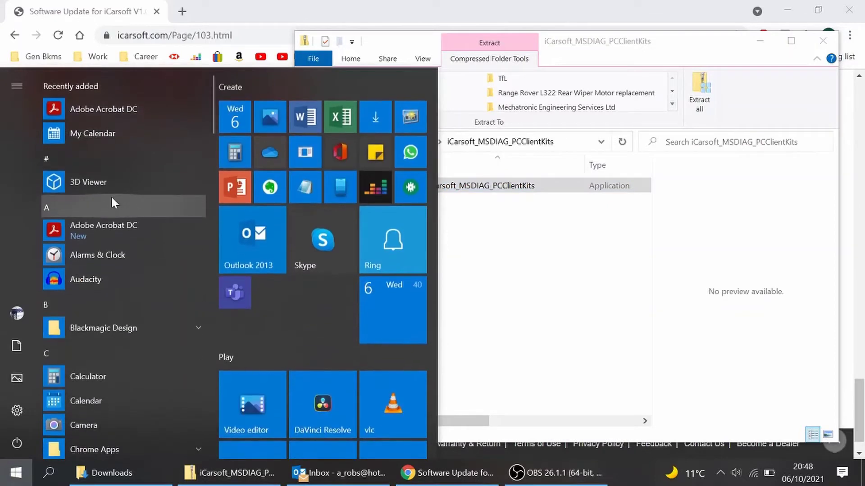
scroll(112, 203, down, 10)
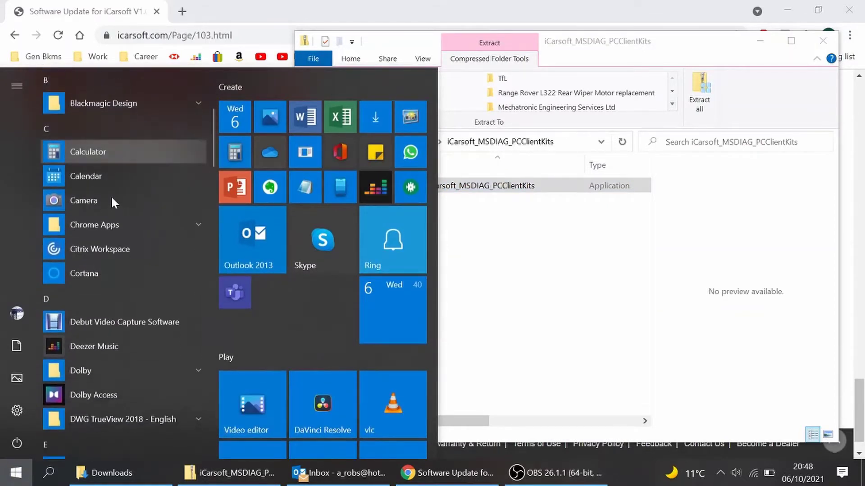
scroll(112, 197, down, 3)
scroll(111, 196, up, 3)
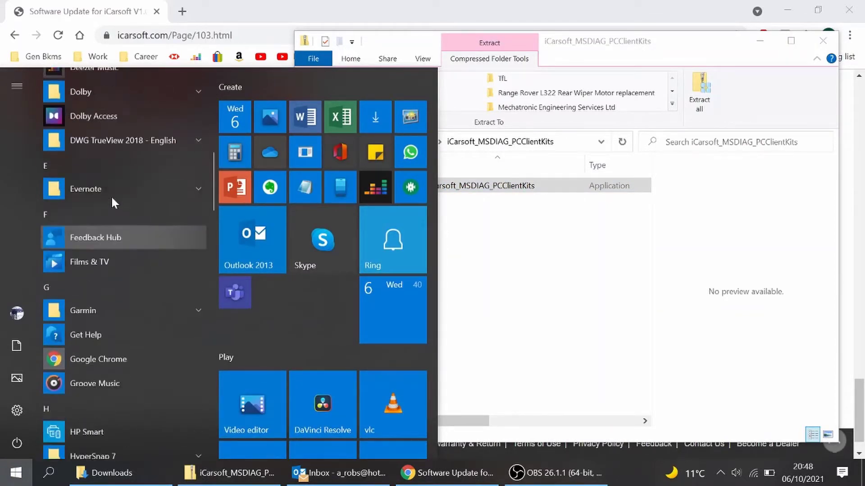
scroll(111, 195, down, 7)
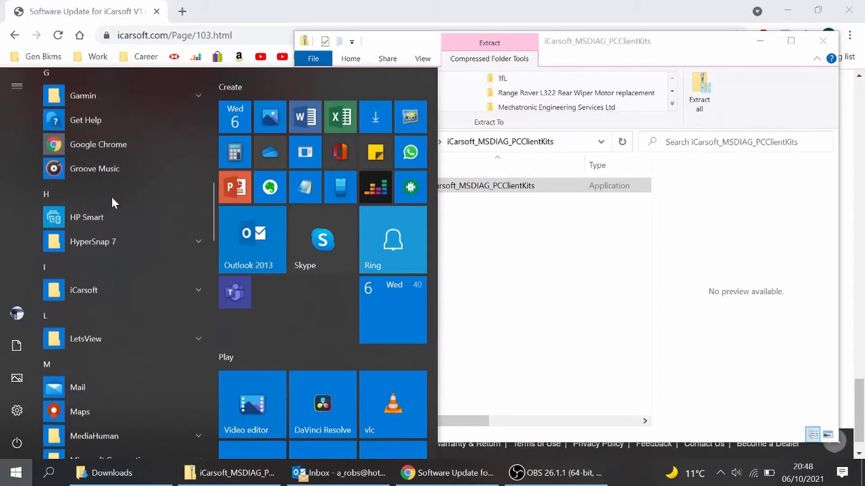
click(85, 279)
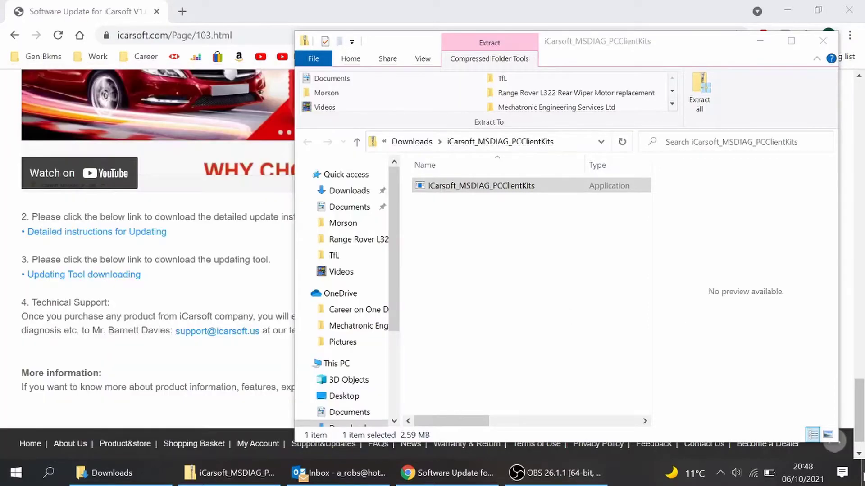
click(658, 430)
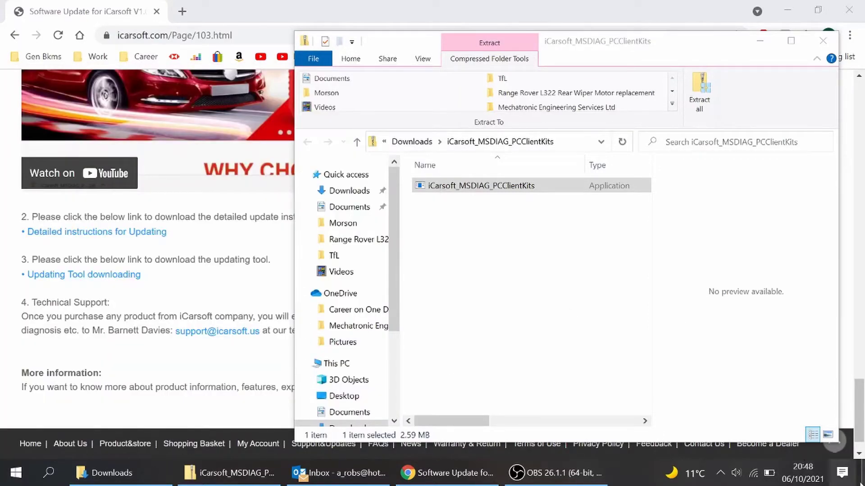
- Show the desktop with Win+D and start the iCarsoft_MSDIAG_PCClientKits.exe (V3.24) application
key(super+d)
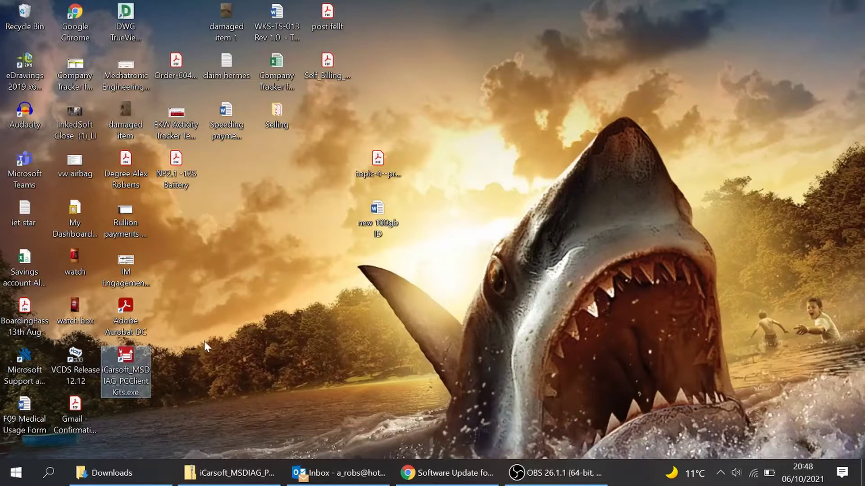
double_click(130, 369)
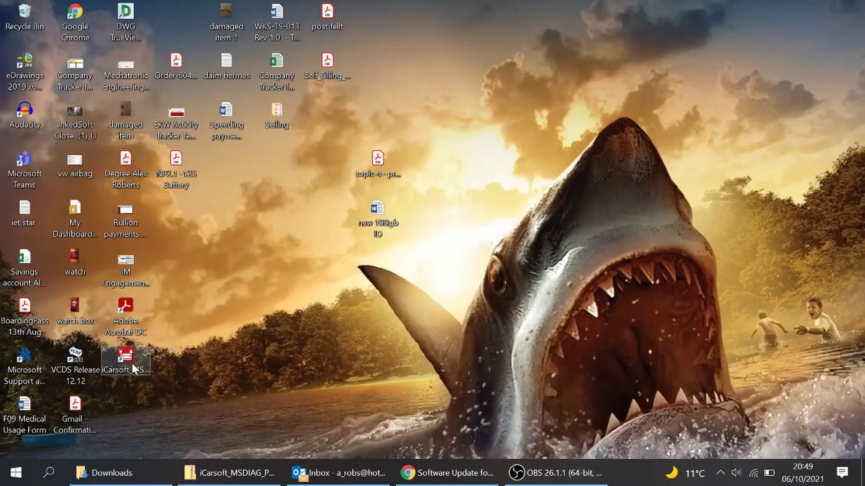
- With the CR V2.0 in Upgrade Mode, relaunch the iCarsoft PC client from its desktop icon
double_click(132, 364)
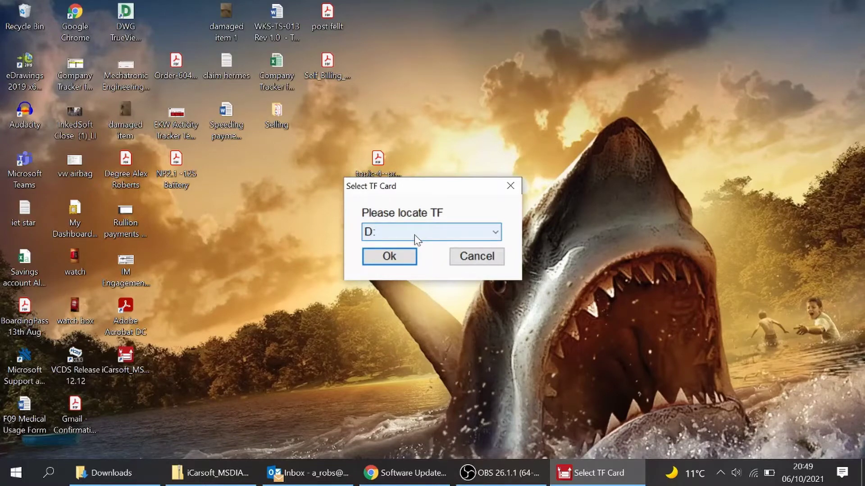
- Accept drive D: as the TF card location in the Select TF Card prompt
click(388, 257)
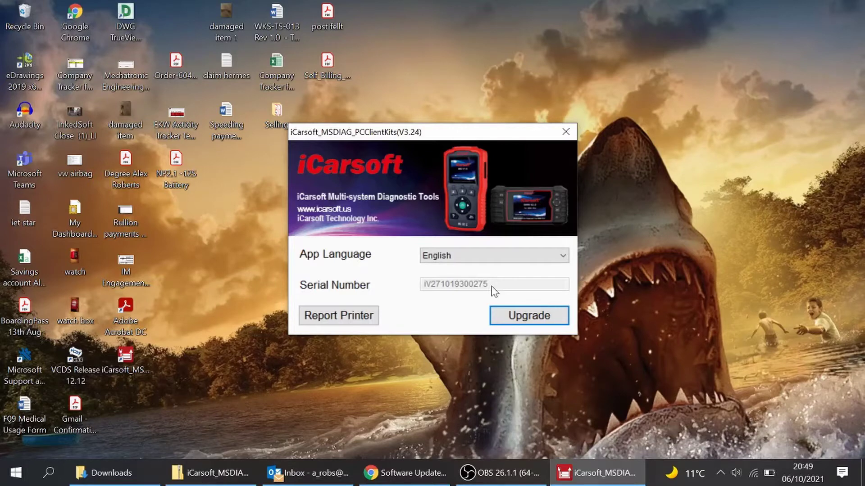
- Start Upgrade in the MSDIAG client to load the vehicle software version list
click(525, 318)
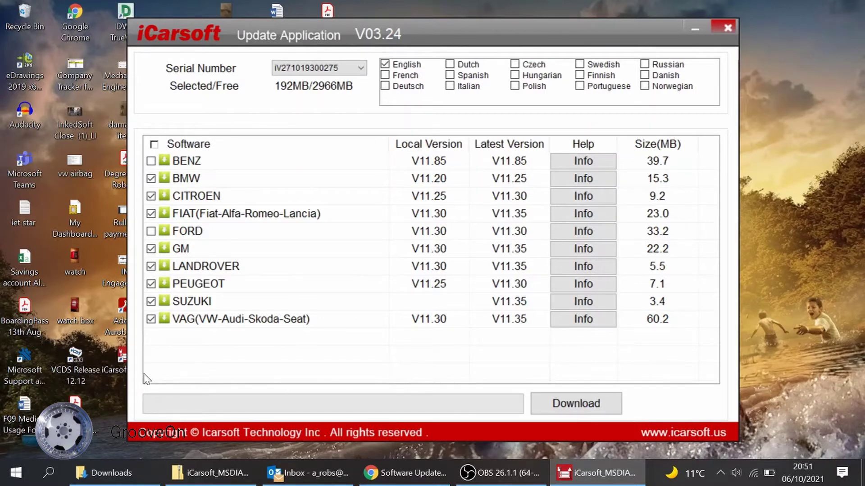
- Untick BMW, CITROEN, FIAT, GM, LANDROVER, PEUGEOT, SUZUKI and VAG in the software list
click(152, 178)
click(151, 196)
click(152, 214)
click(152, 249)
click(152, 267)
click(151, 284)
click(152, 301)
click(151, 320)
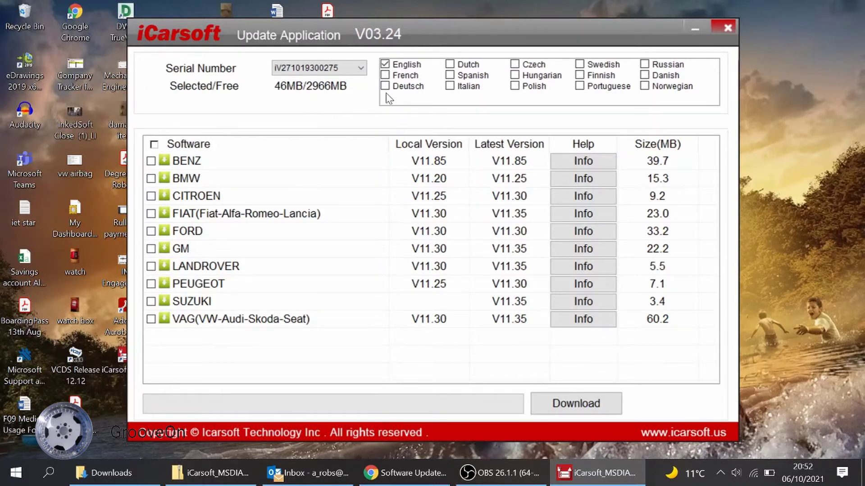
click(385, 76)
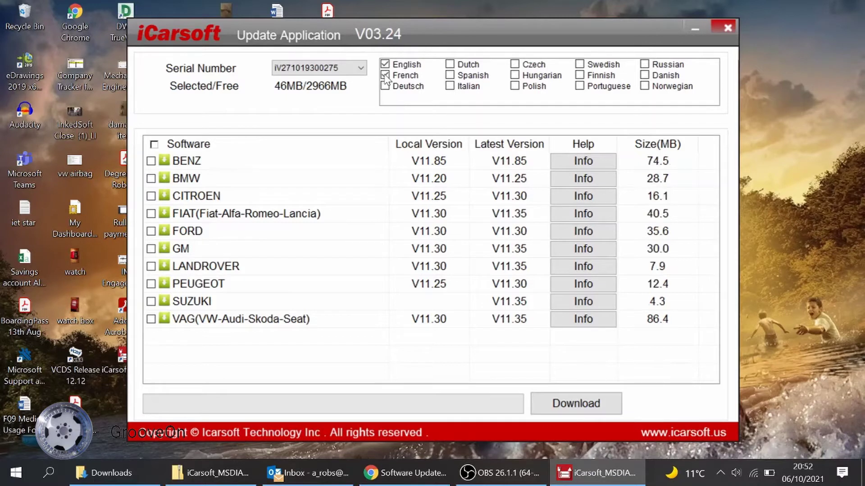
click(385, 87)
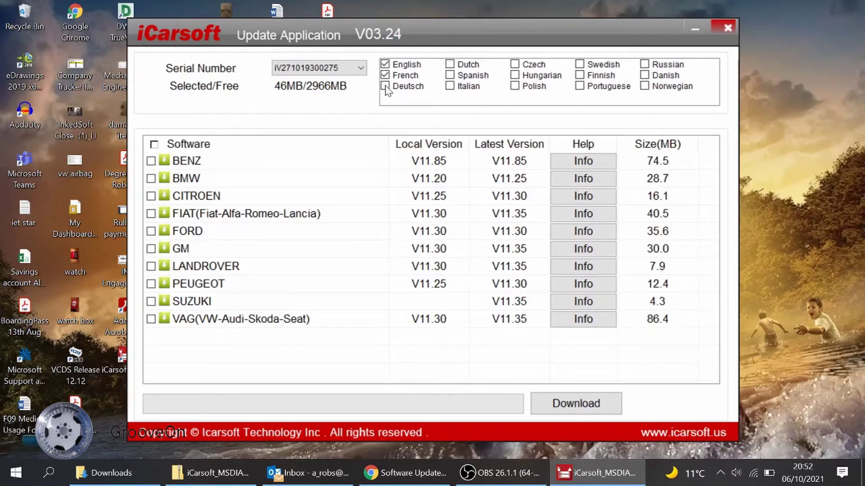
click(450, 87)
click(450, 76)
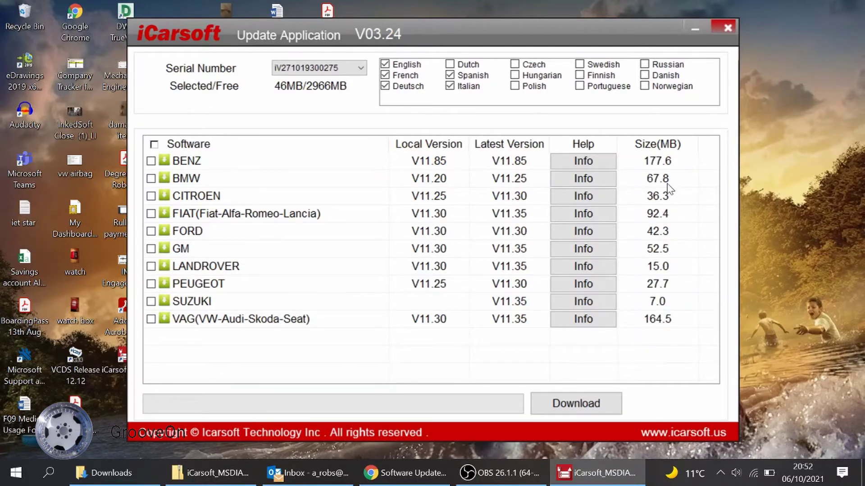
click(451, 75)
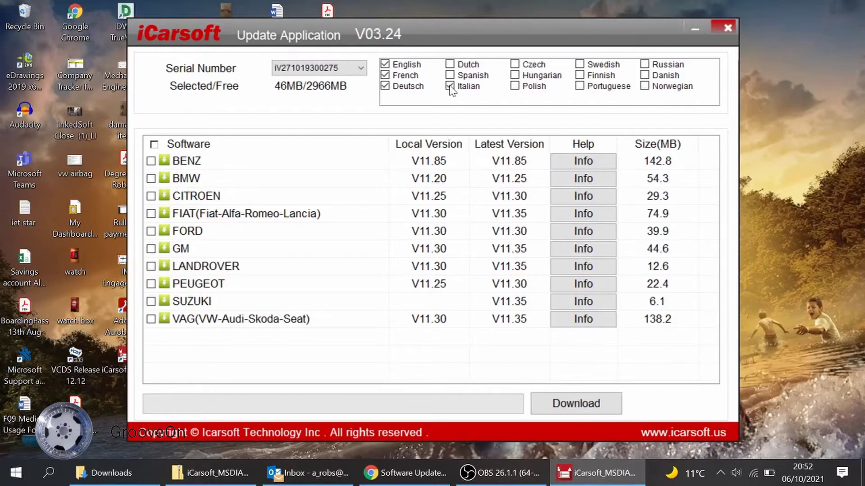
click(450, 86)
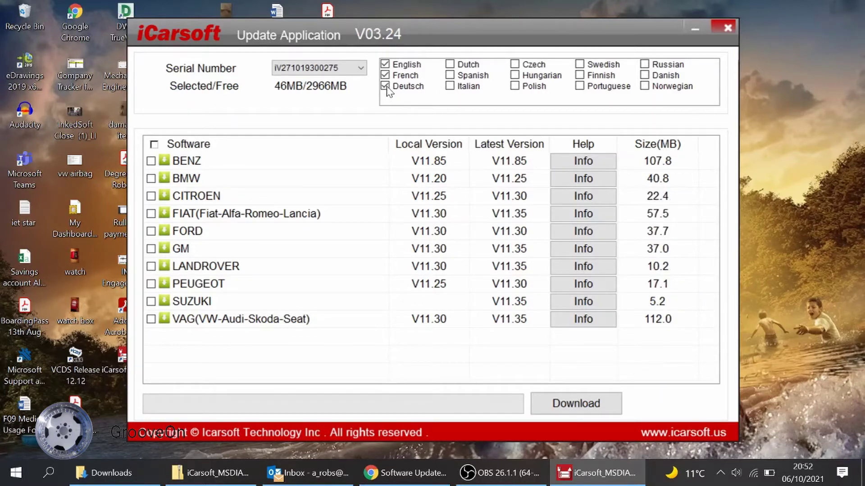
click(386, 86)
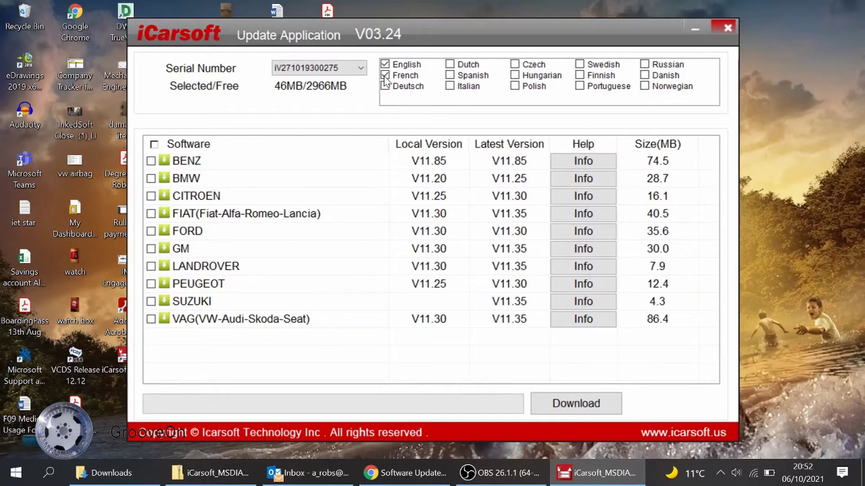
click(384, 77)
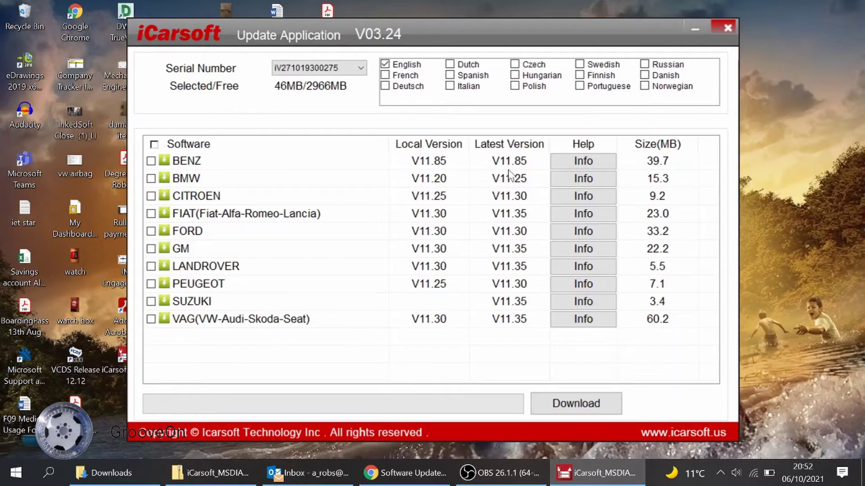
- Download and install only the BMW update to V11.25, then acknowledge the Upgrade Completed! message
click(152, 180)
click(566, 406)
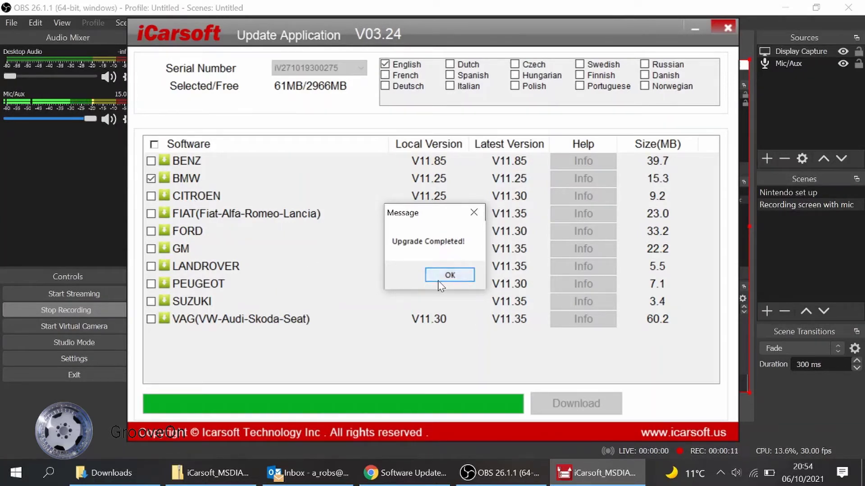
click(470, 279)
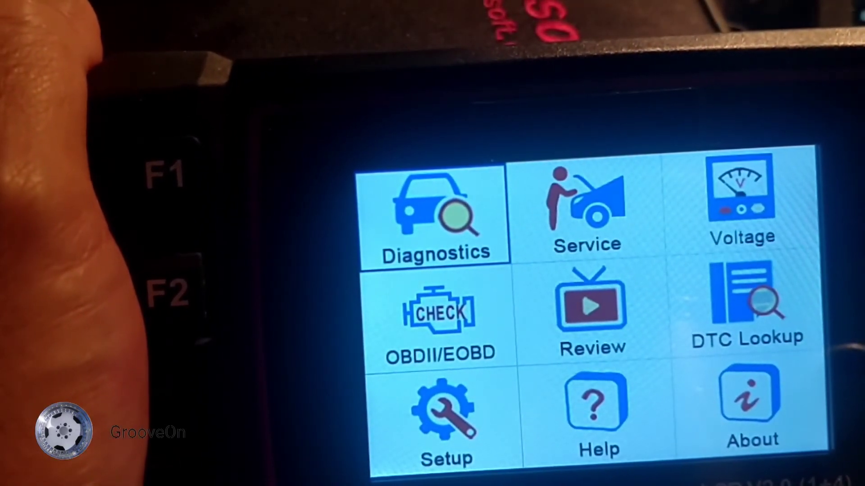
- On the scanner, open Diagnostics, choose BMW, and load version V11.25 instead of V11.20
key(Return)
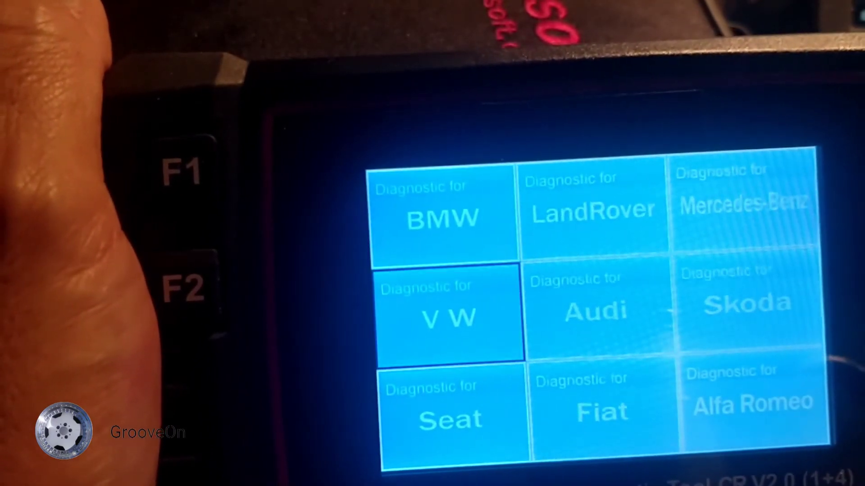
key(Up)
key(Return)
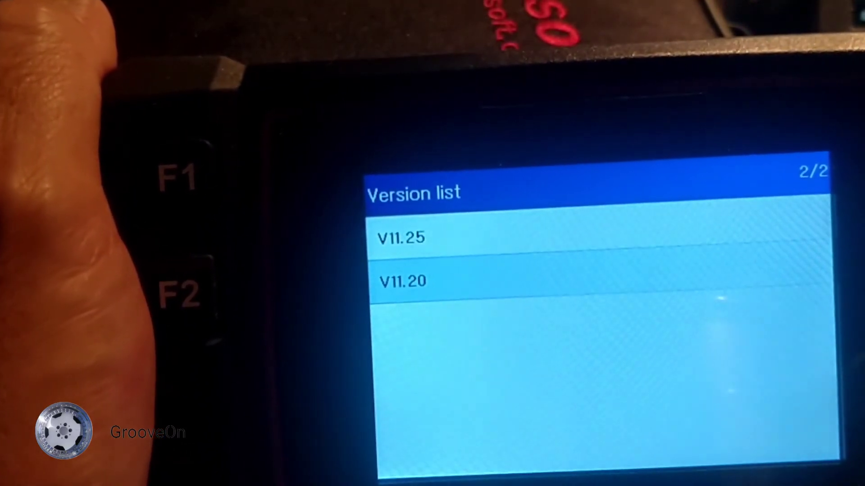
key(Up)
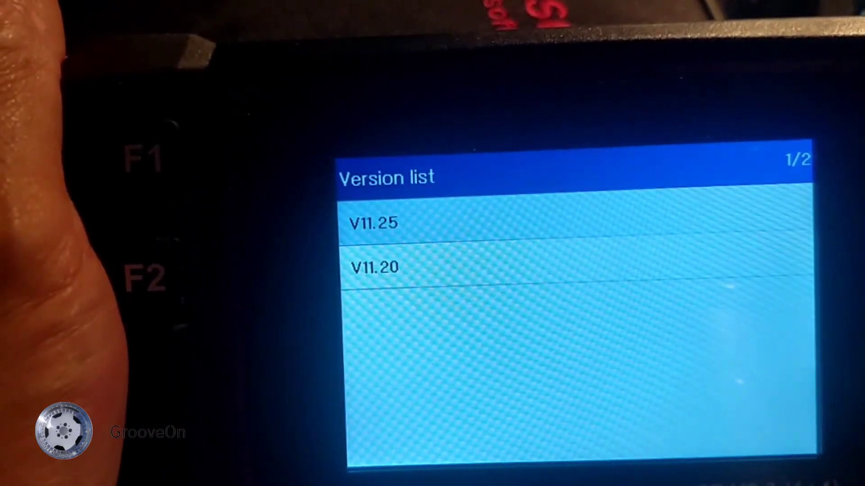
key(Return)
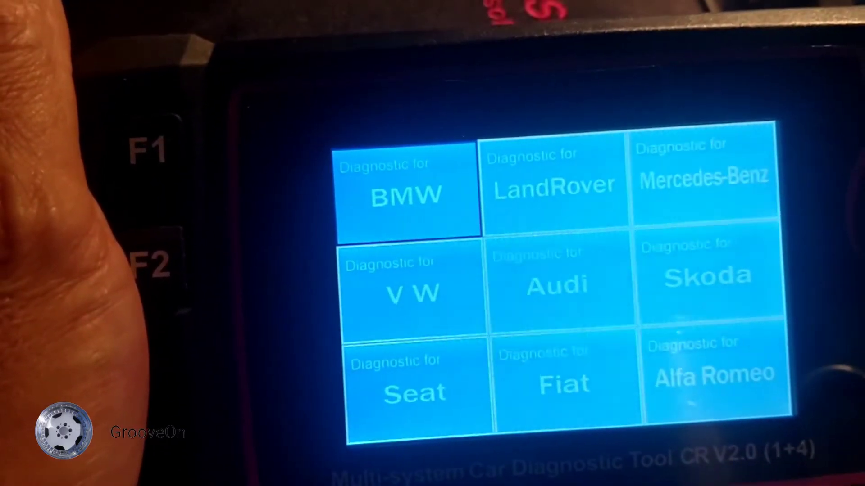
- Back out to the main menu and browse the DPF, SAS, Bleeding and Injector service tiles
key(Escape)
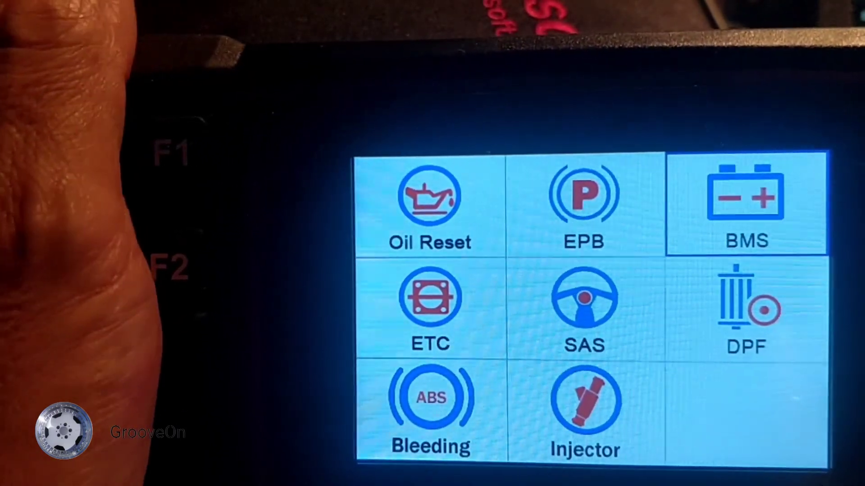
key(Down)
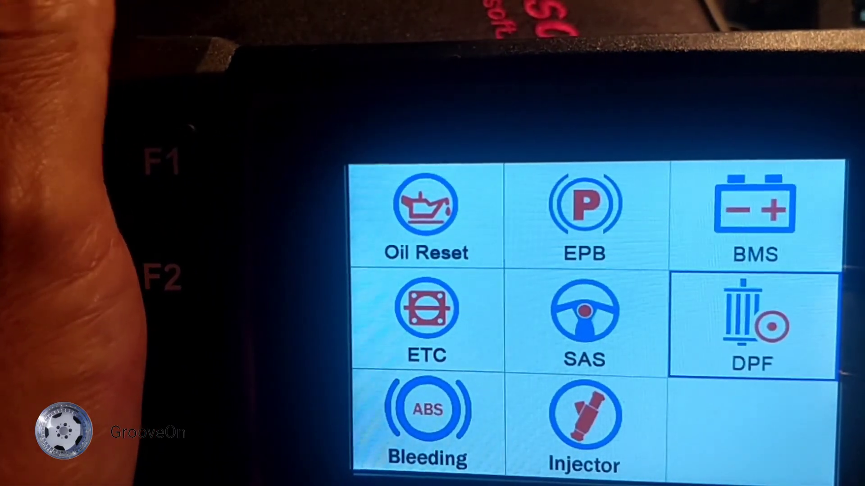
key(Left)
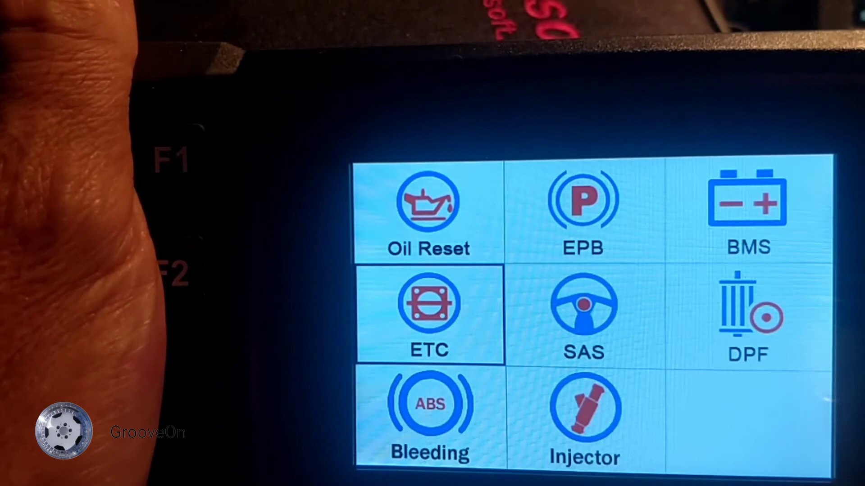
key(Down)
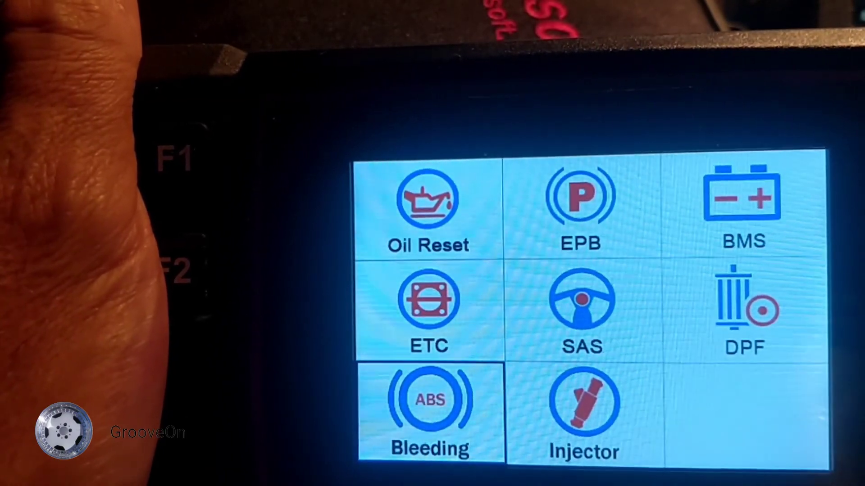
key(Right)
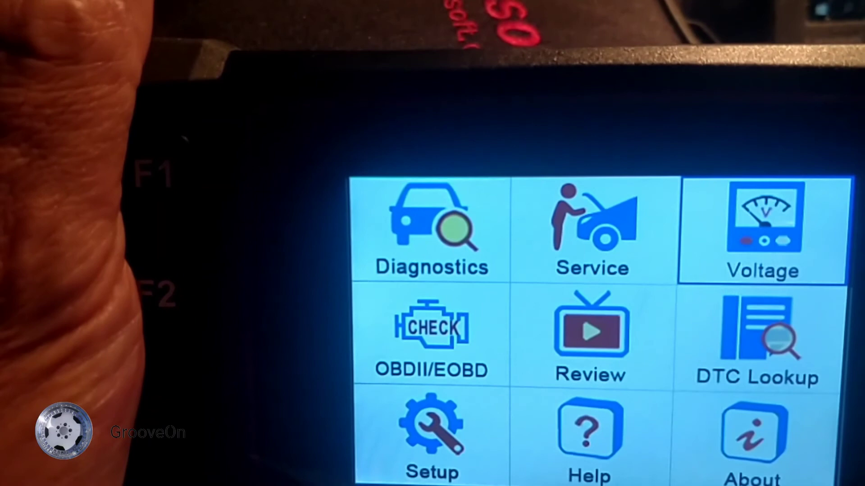
key(Down)
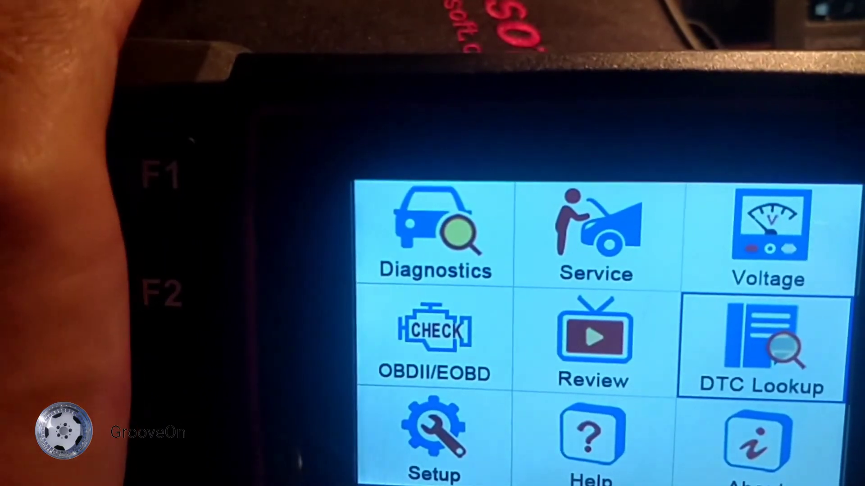
key(Left)
key(Left)
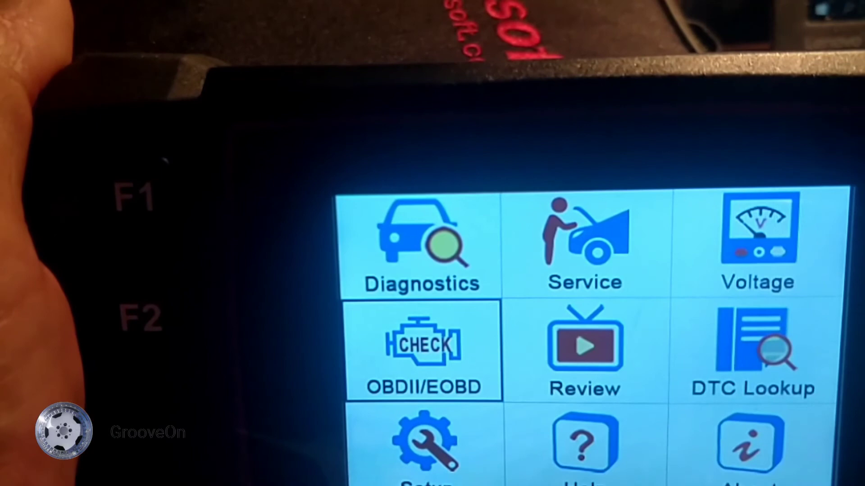
key(Down)
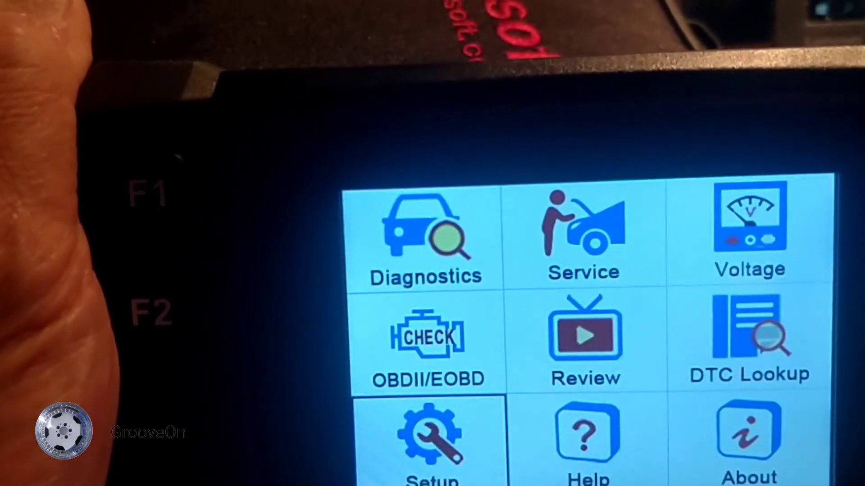
key(Return)
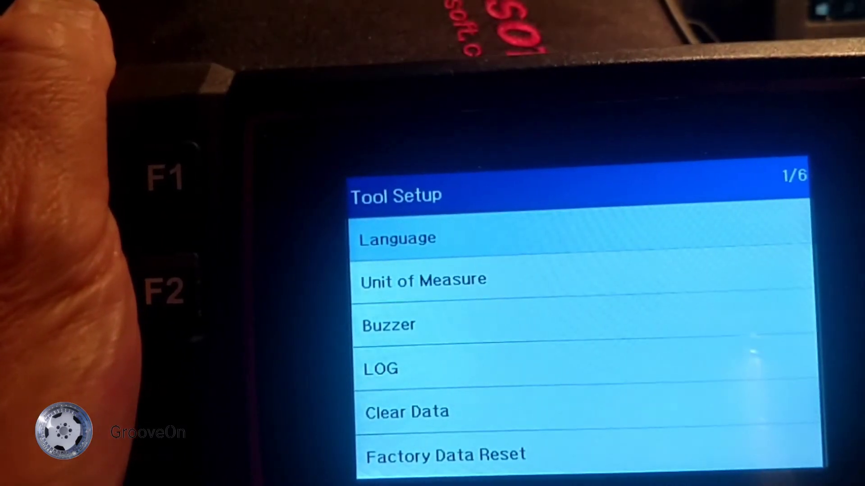
key(Escape)
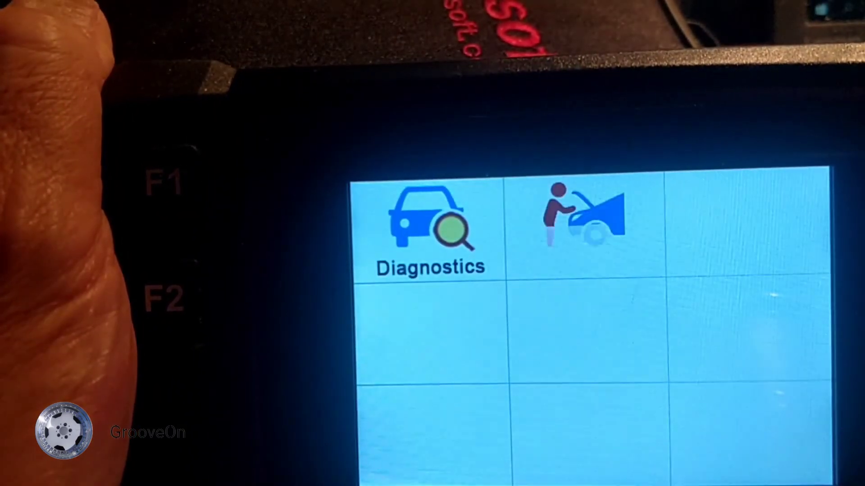